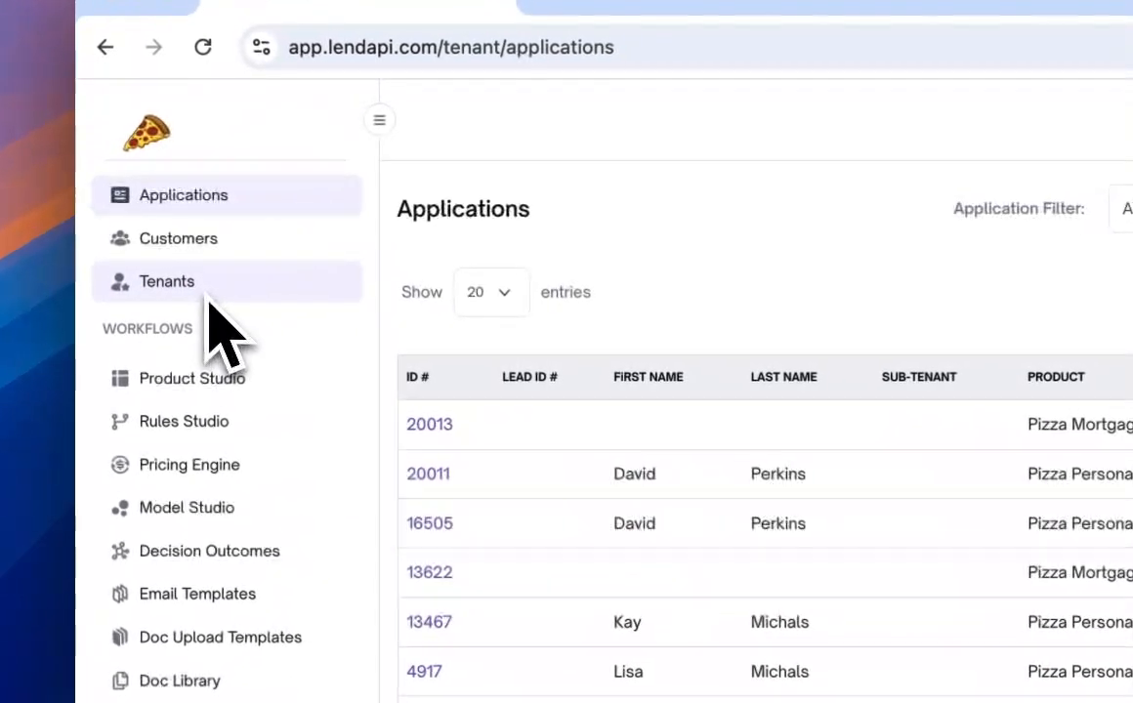
- Create a new Tenant Onboarding product named Marketing in Product Studio
click(209, 301)
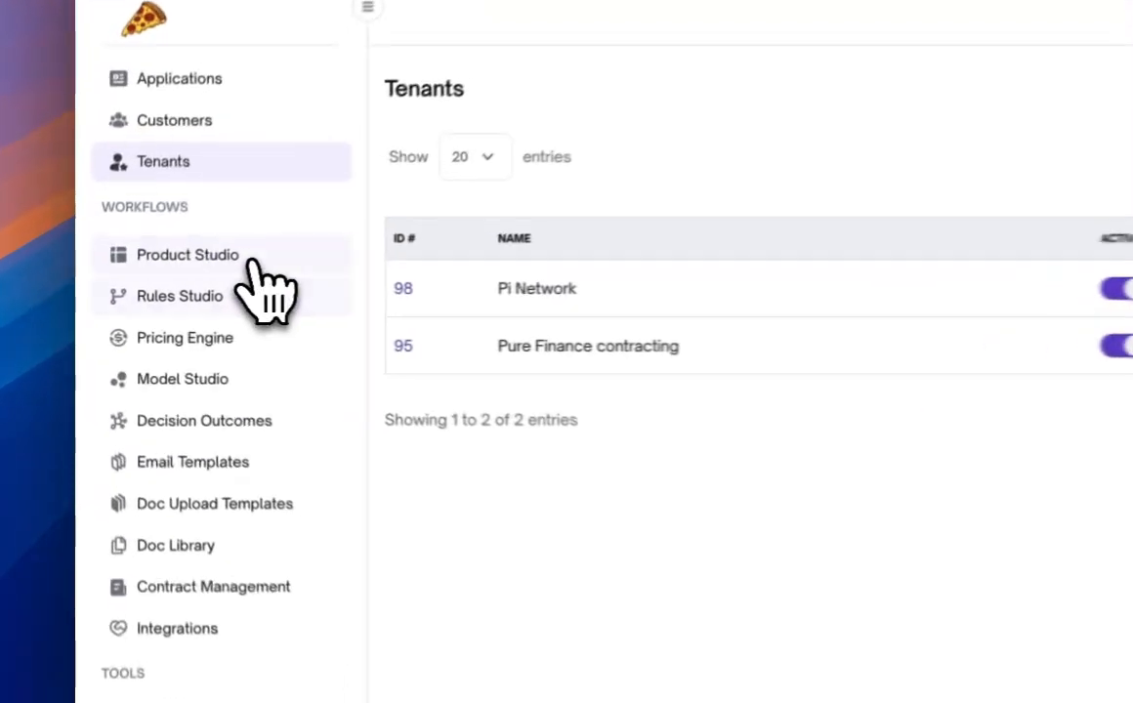
click(252, 261)
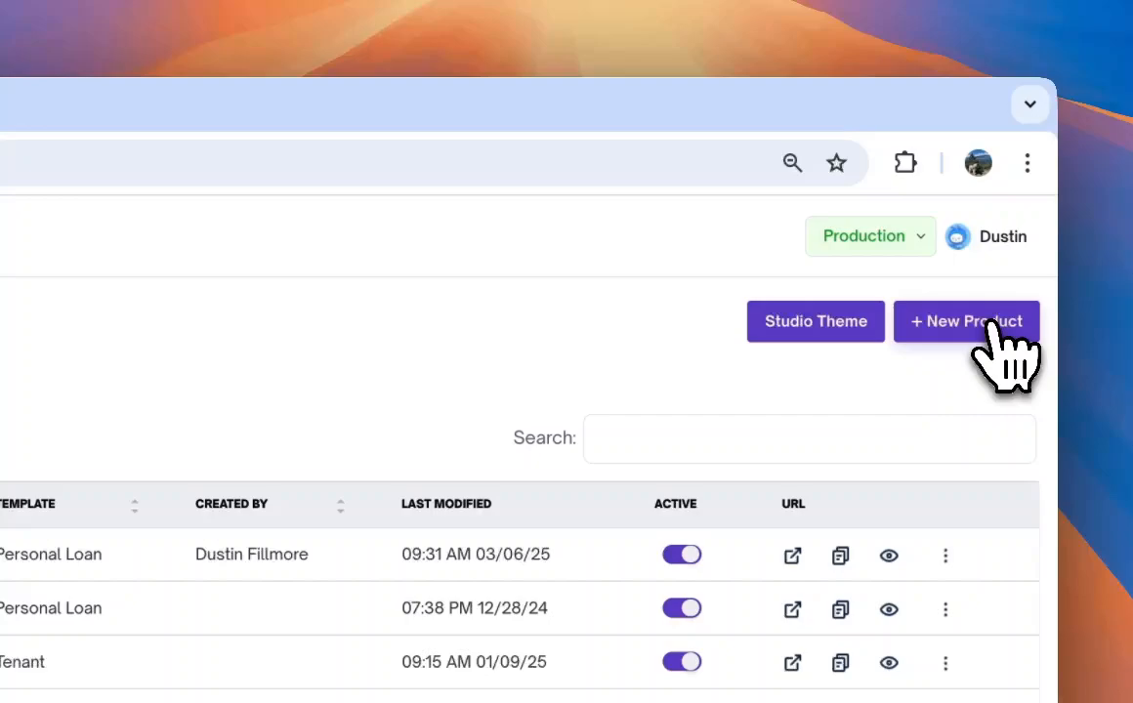
click(1014, 203)
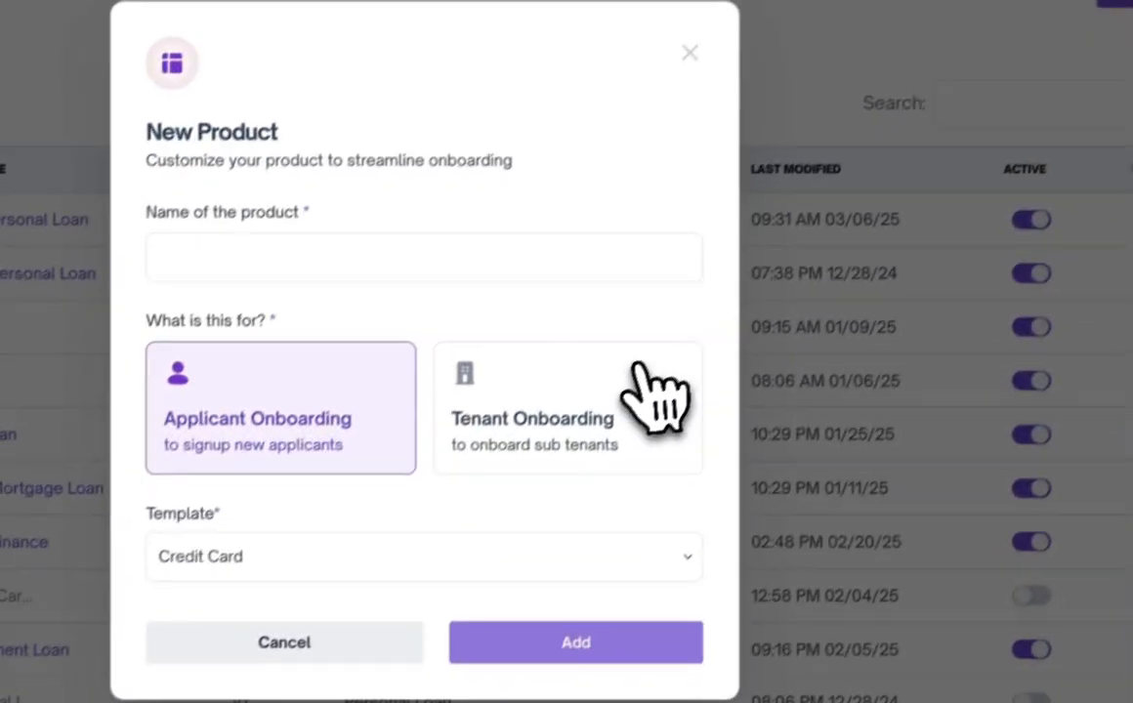
click(639, 369)
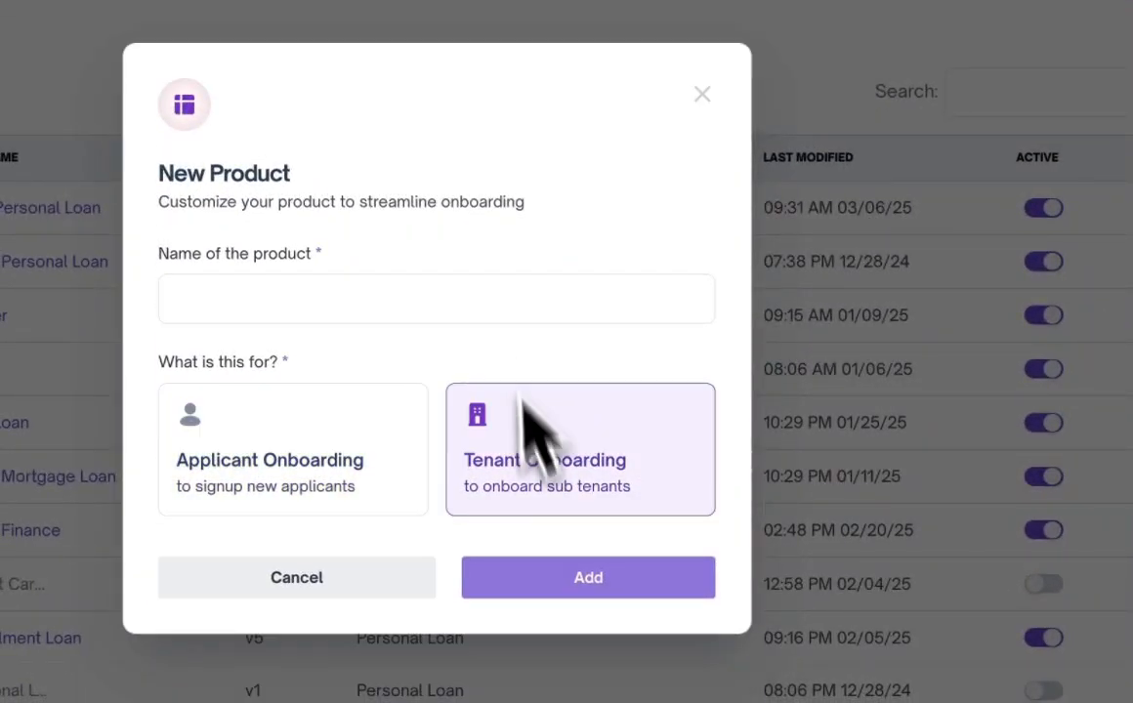
click(430, 293)
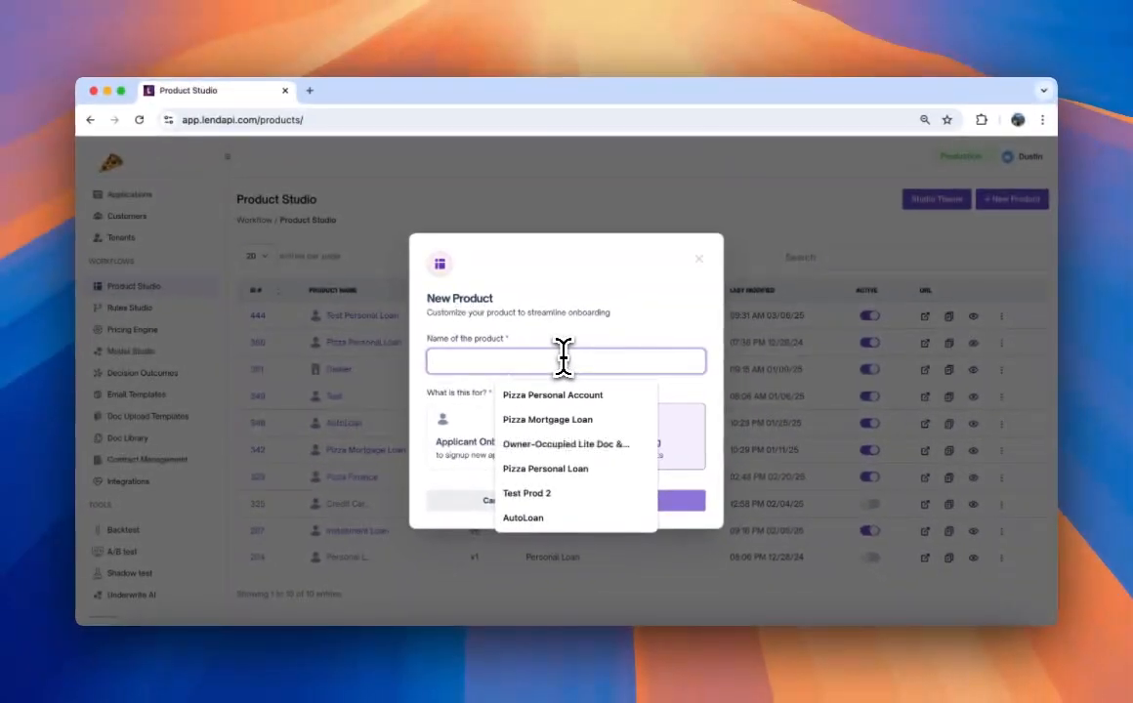
text(P)
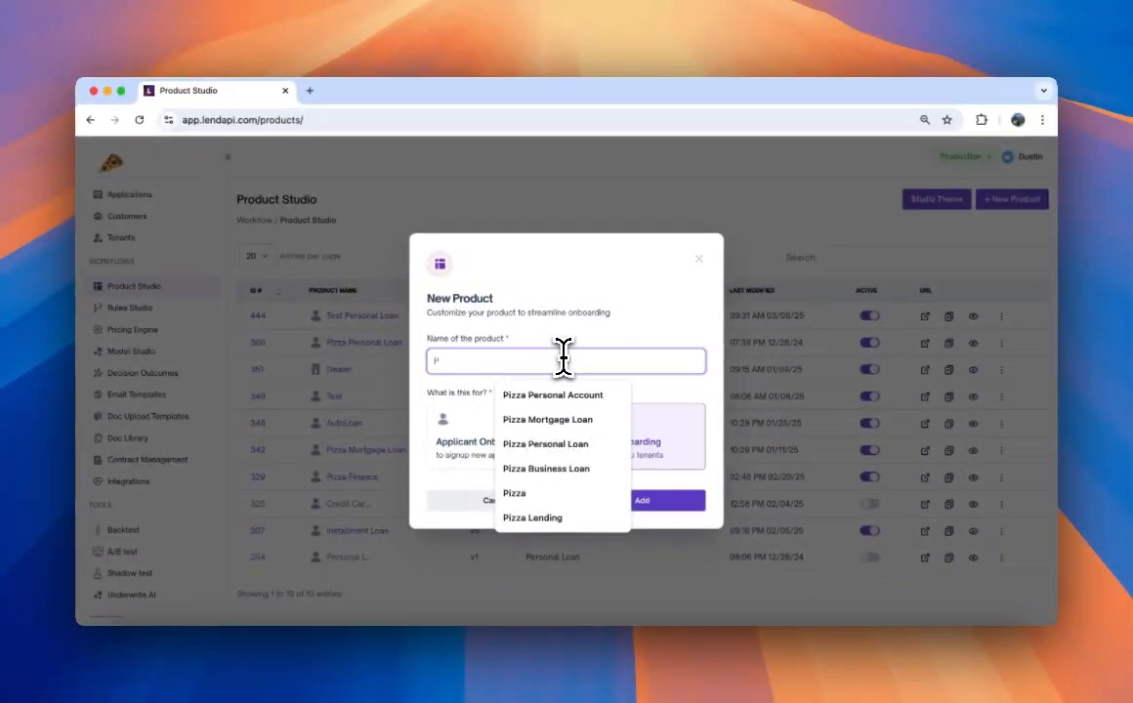
key(BackSpace)
text(Broker)
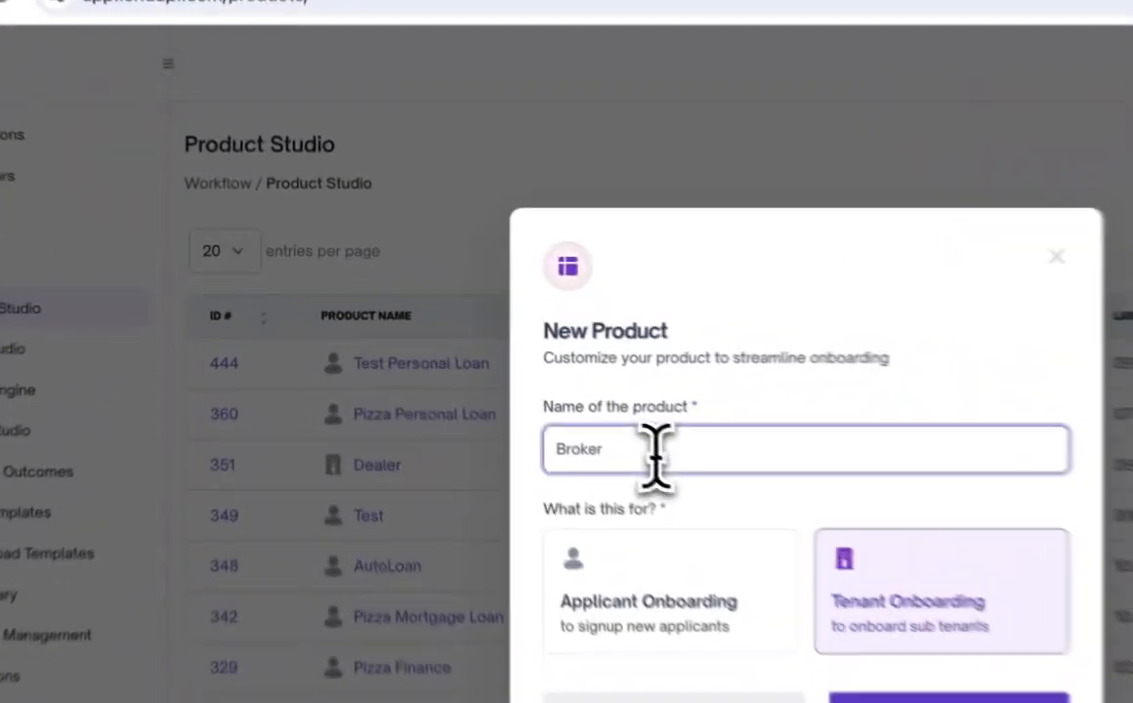
drag(485, 364, 334, 367)
text(Marketing)
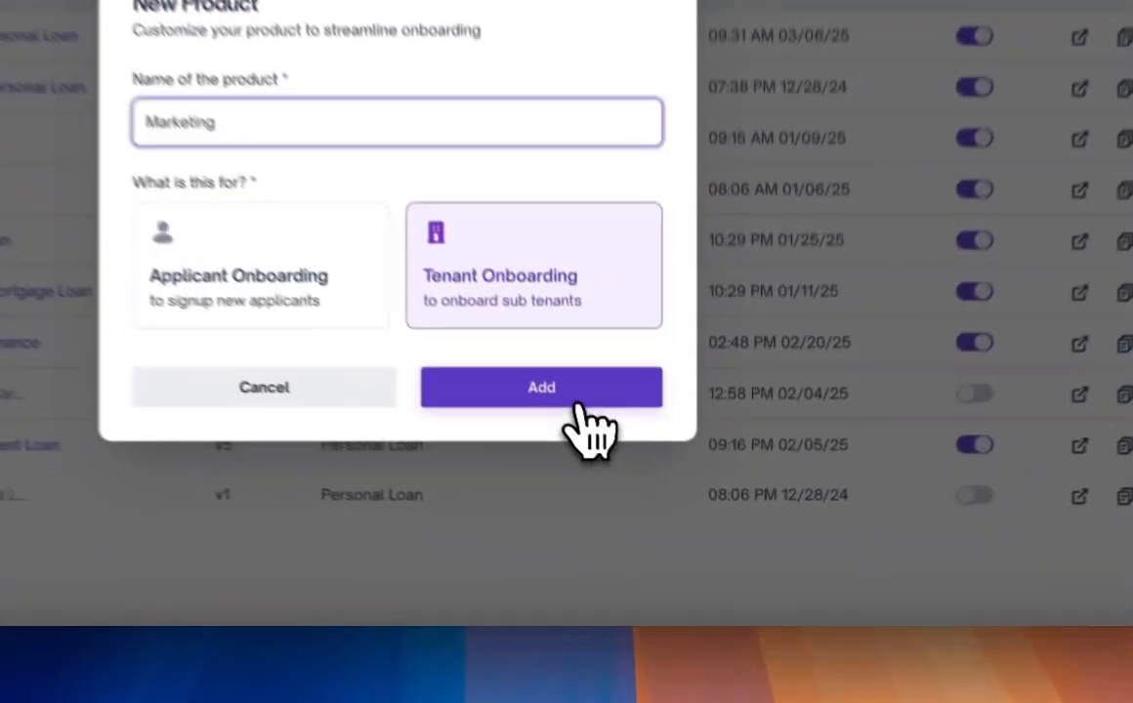
click(661, 508)
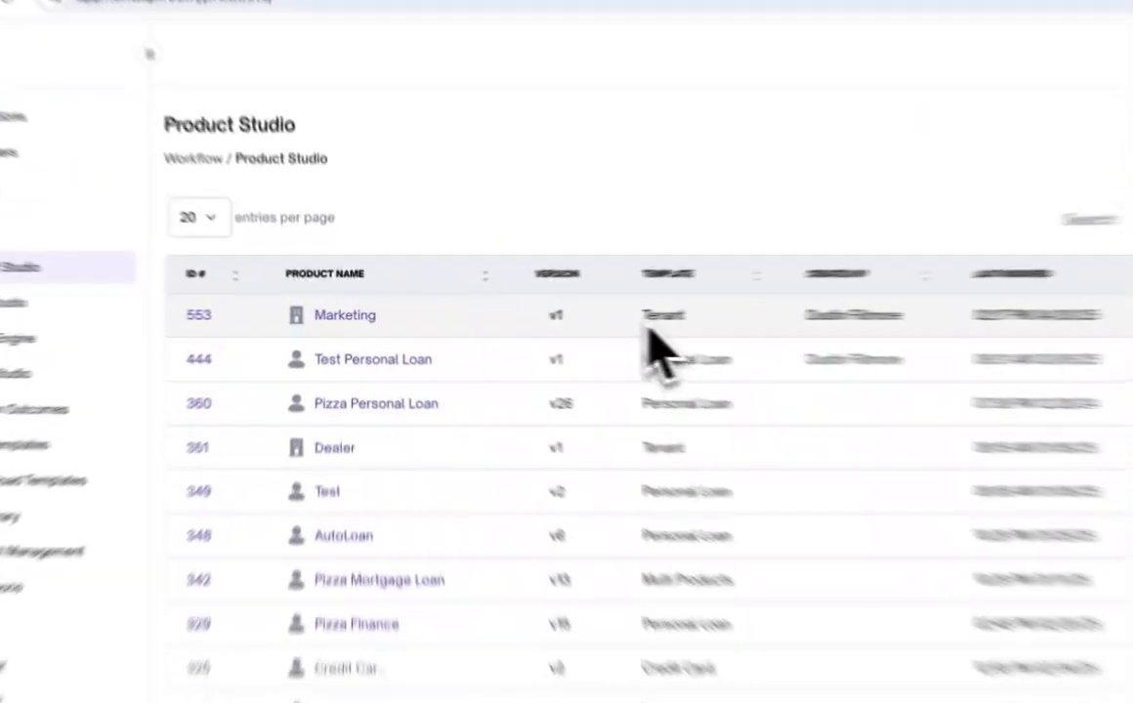
- Open the Marketing product's page builder and step through the Personal Info form fields
drag(528, 315, 532, 315)
drag(795, 326, 796, 328)
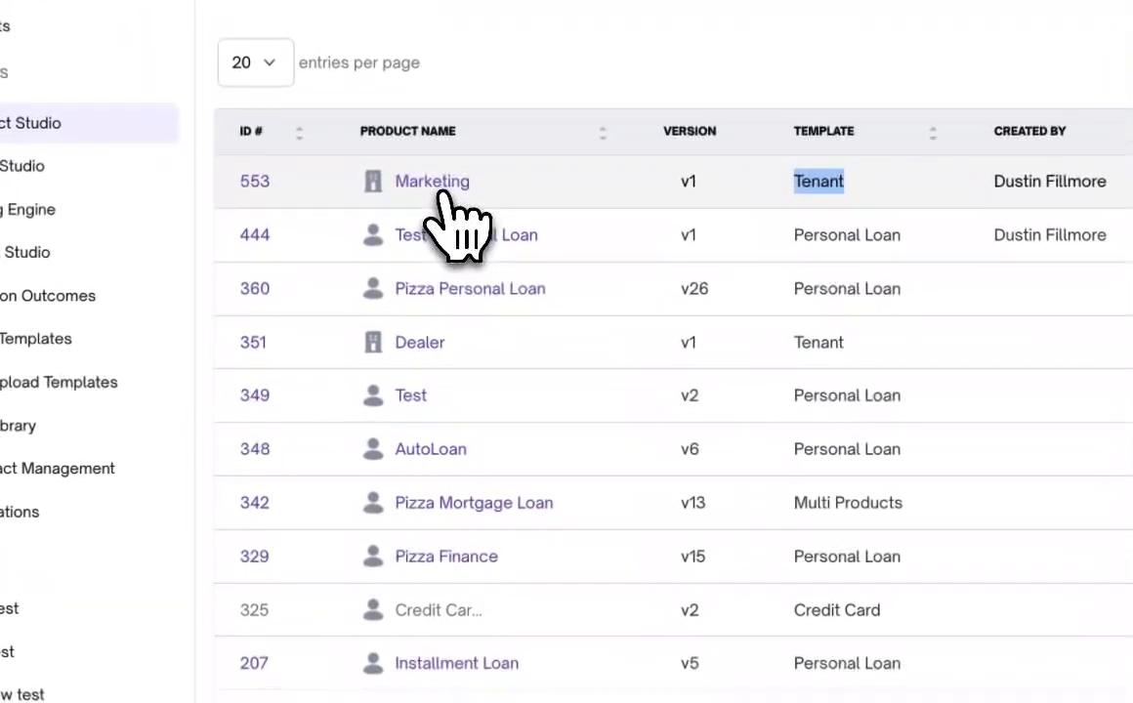
click(353, 322)
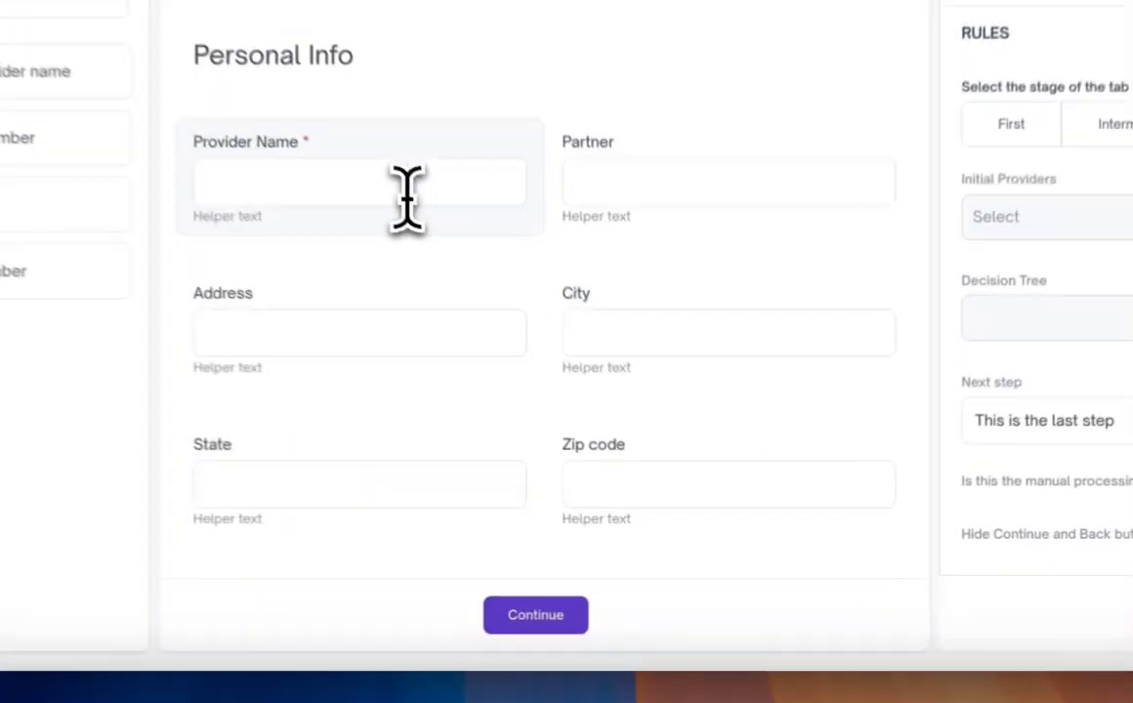
key(Tab)
key(Tab)
key(Tab)
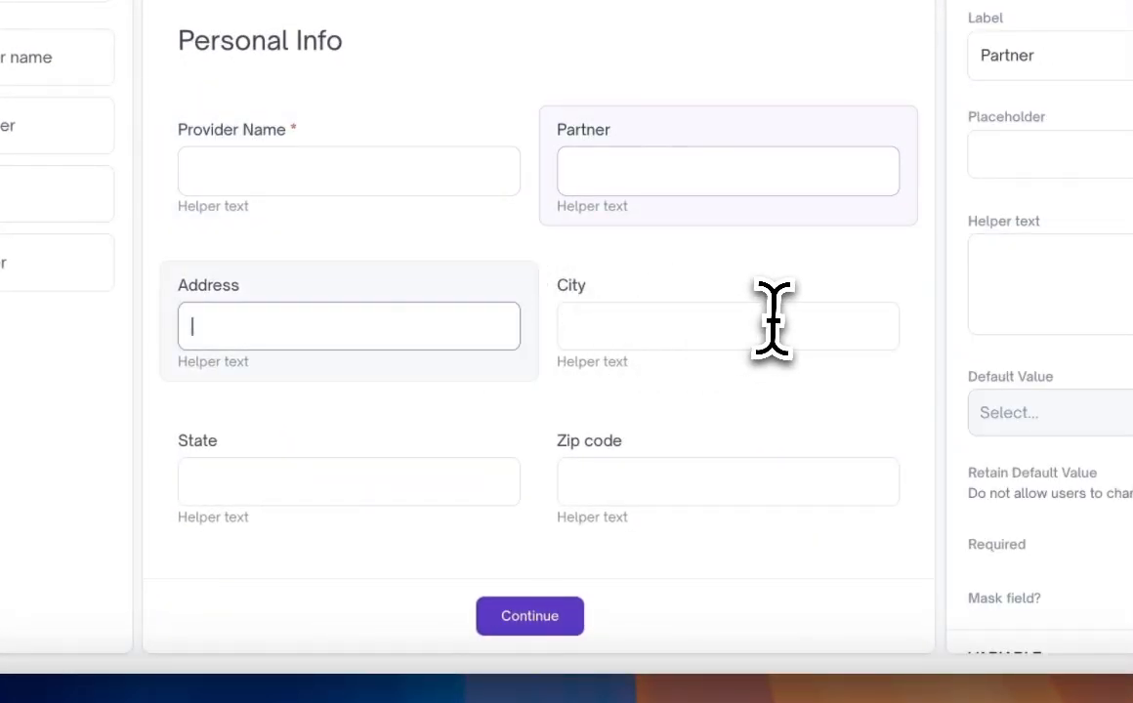
key(Tab)
key(Tab)
key(Tab)
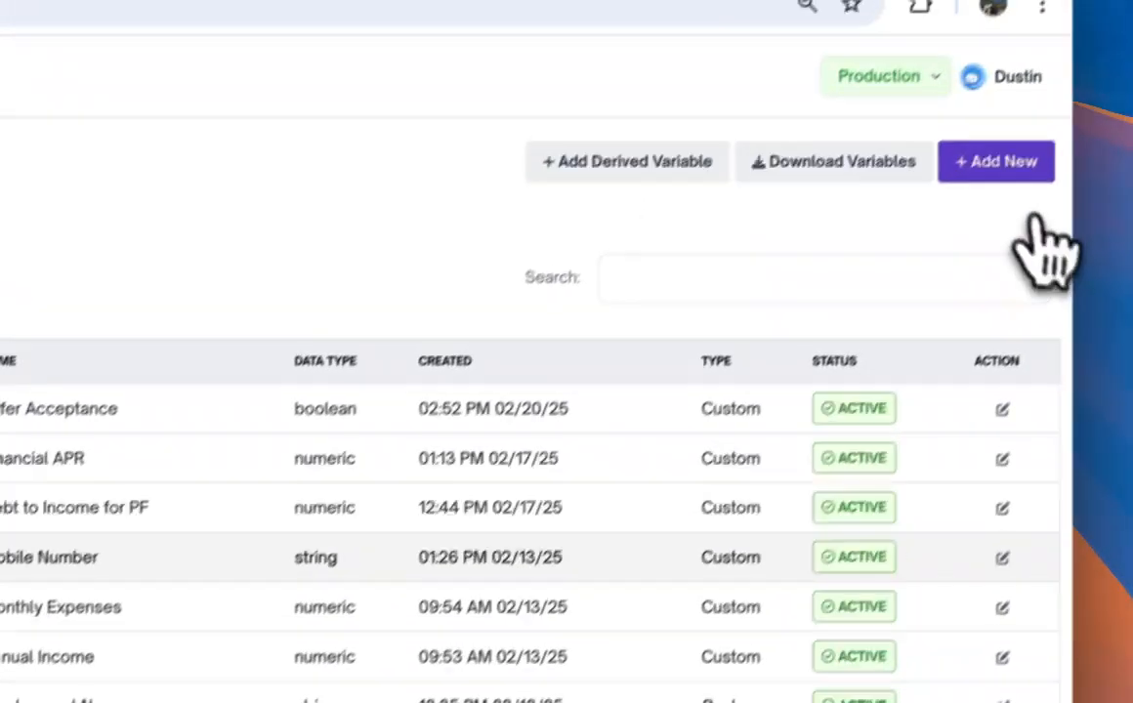
- Add a tenant variable named EIN with the variable code ein
click(1022, 174)
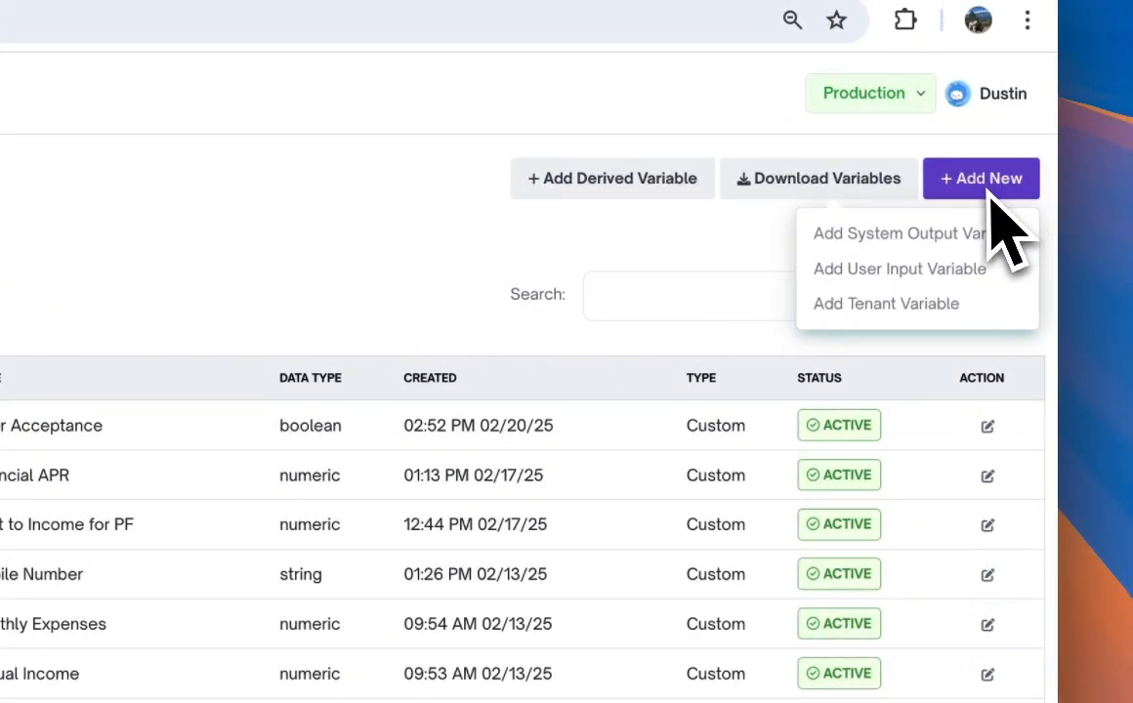
click(935, 310)
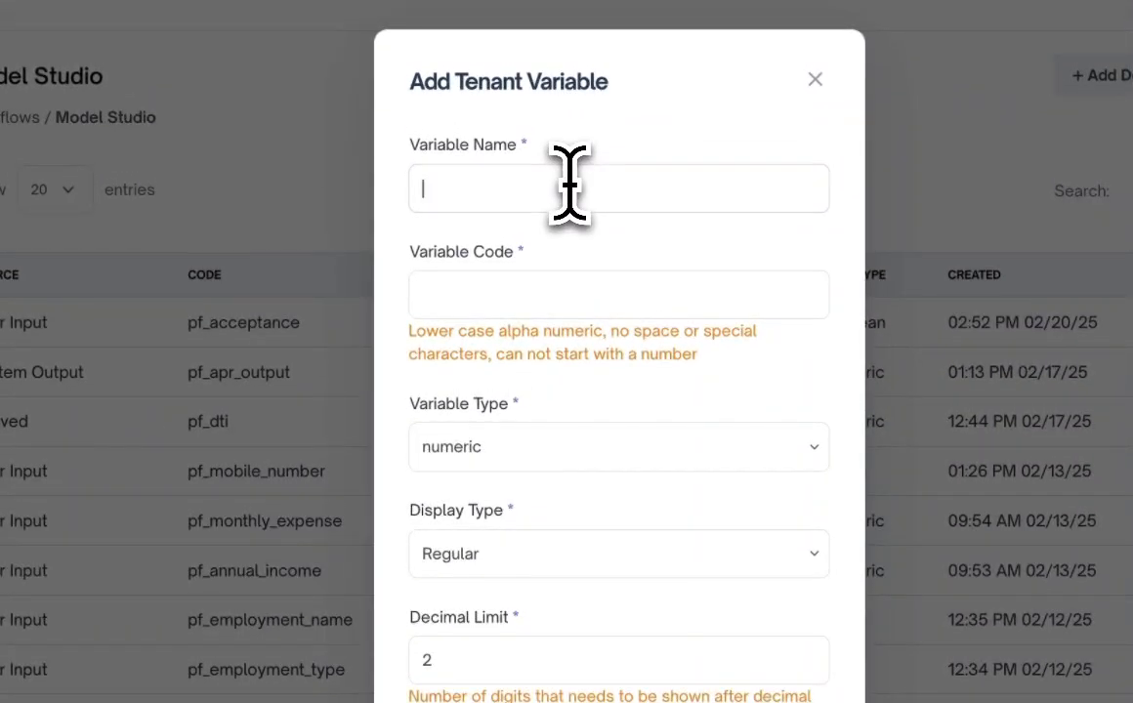
click(569, 184)
text(EIN)
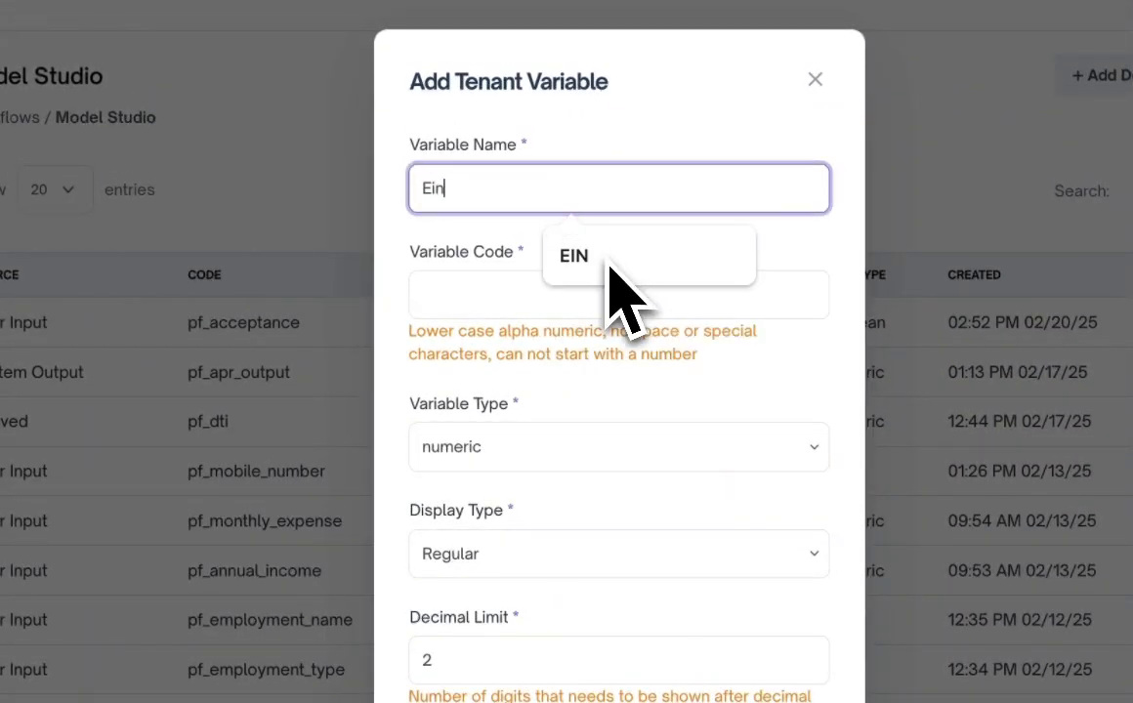
click(608, 259)
click(603, 295)
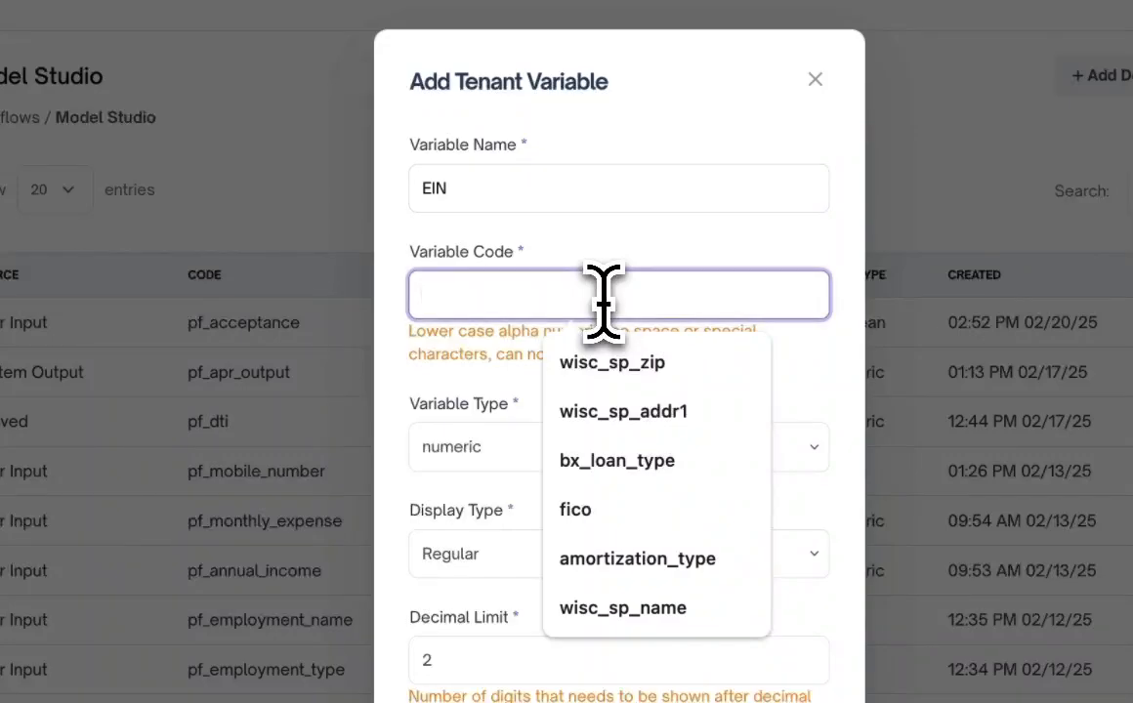
text(ein)
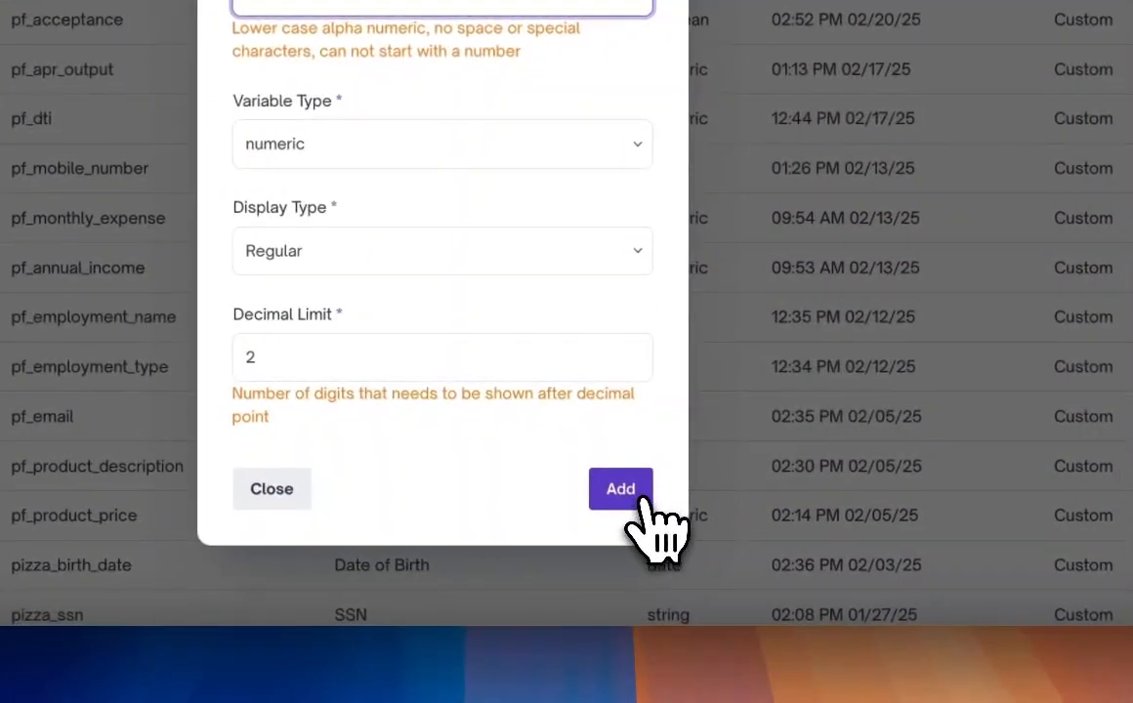
click(643, 498)
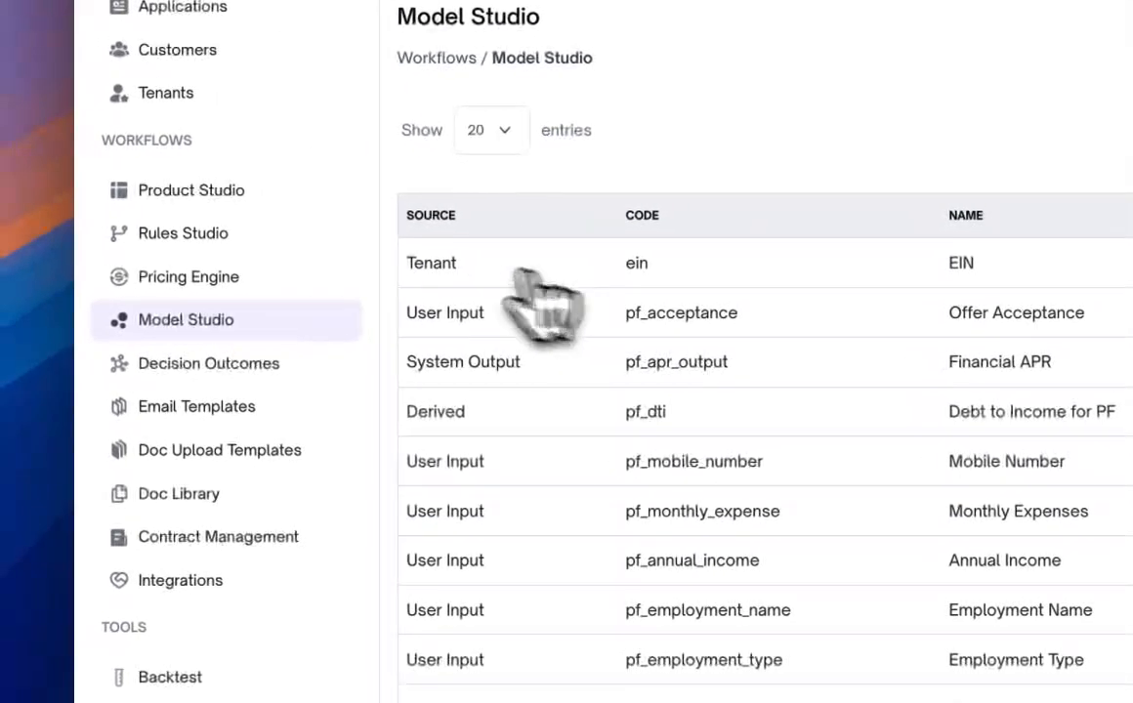
- Reopen the Marketing product and place the EIN variable as a field on the Personal Info page
double_click(412, 265)
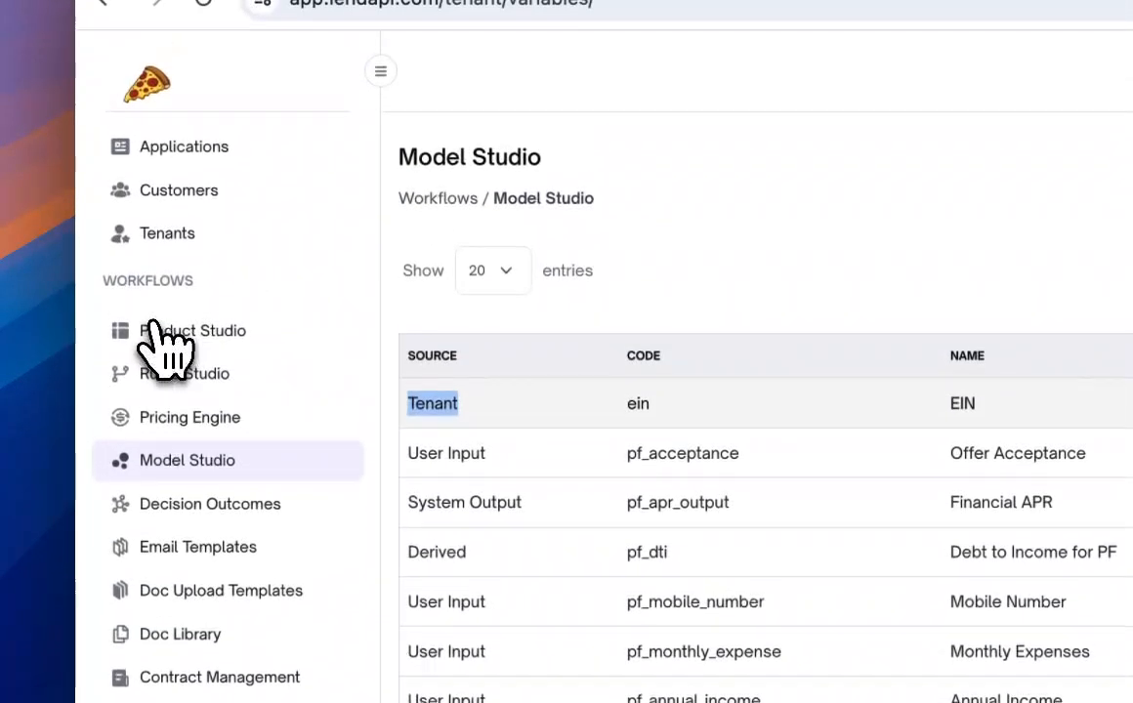
click(161, 330)
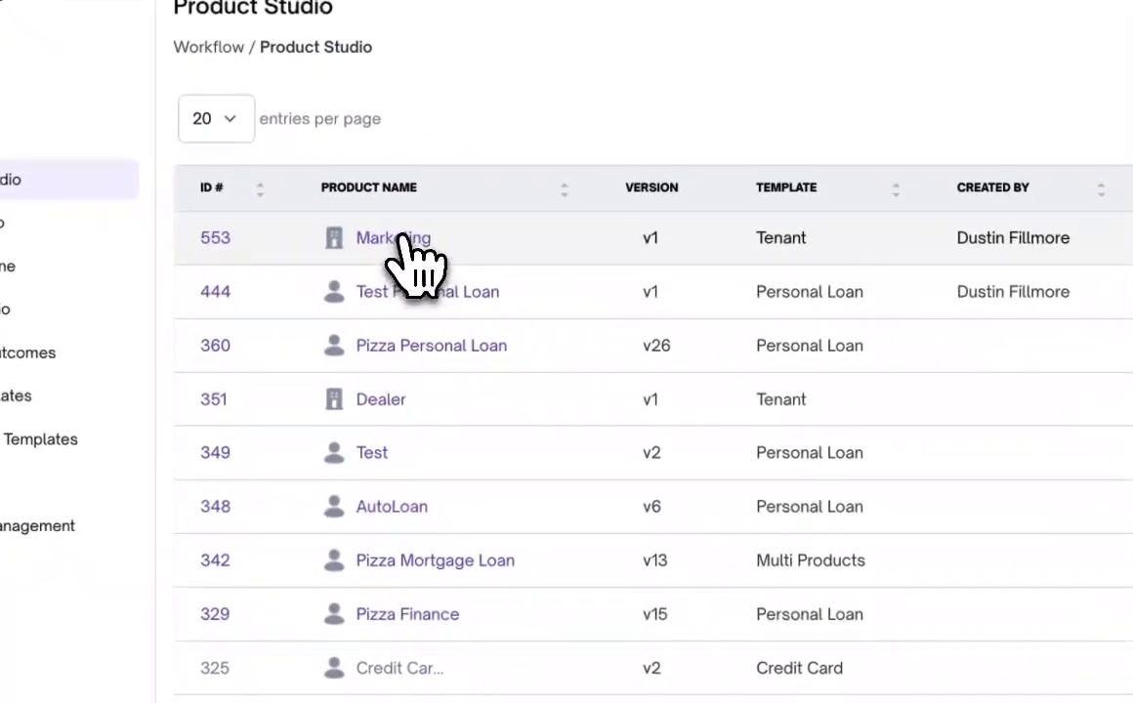
click(402, 238)
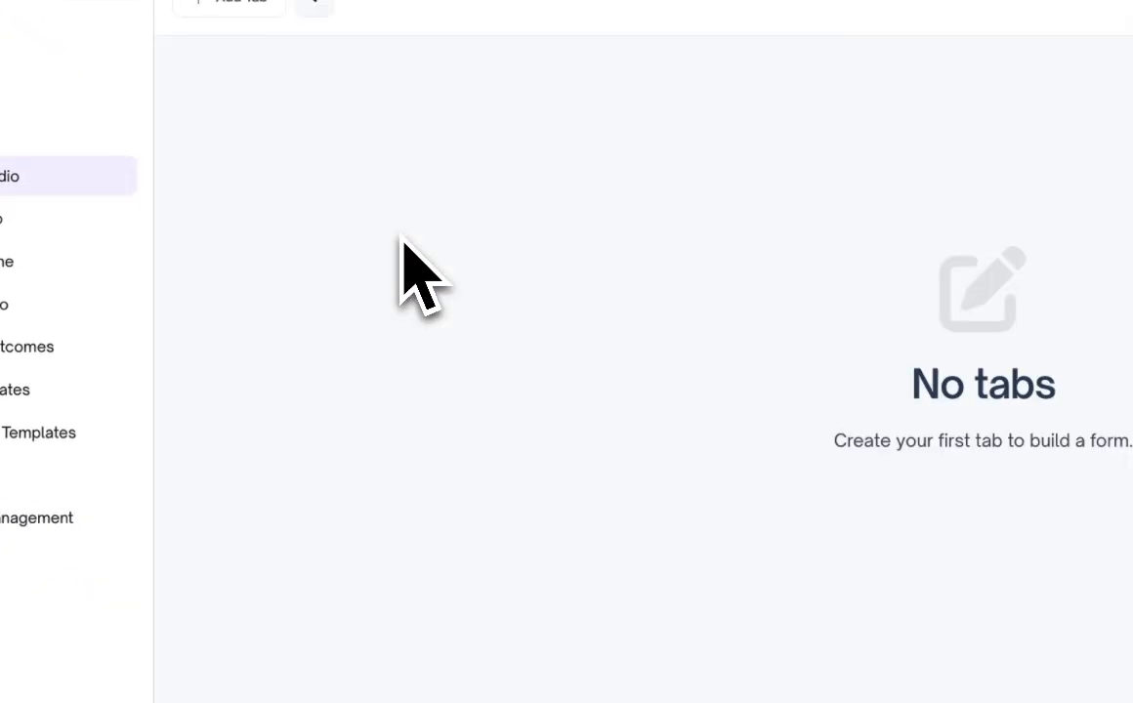
drag(349, 240, 996, 433)
drag(623, 223, 620, 221)
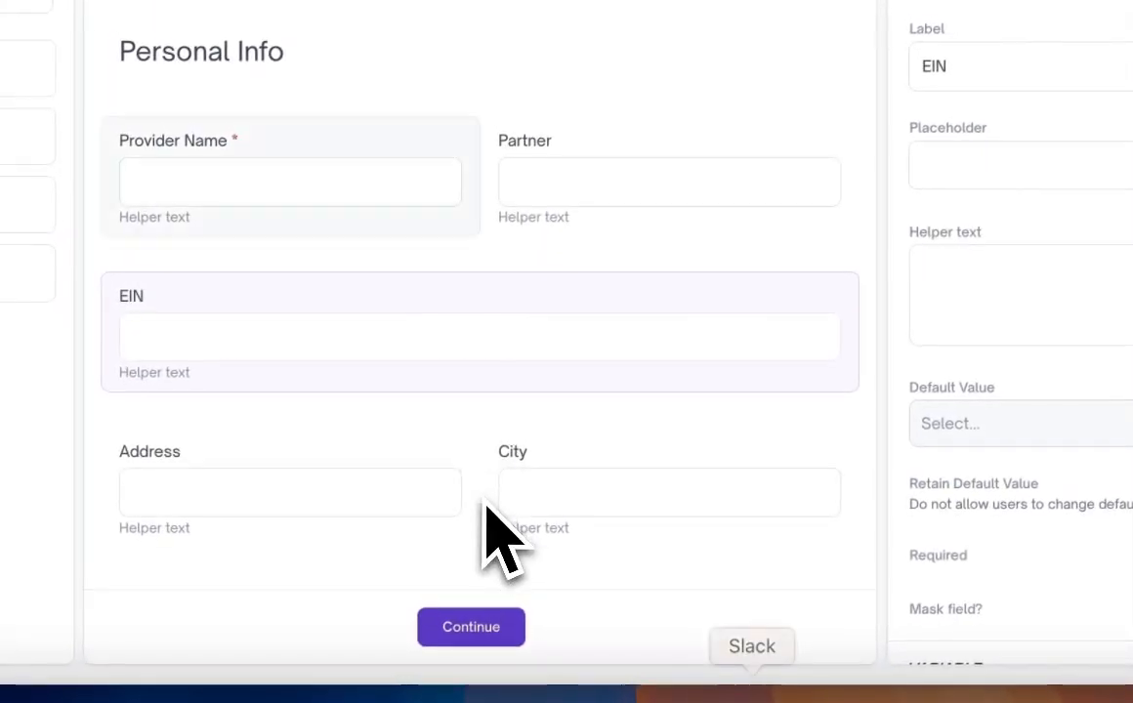
scroll(487, 506, down, 2)
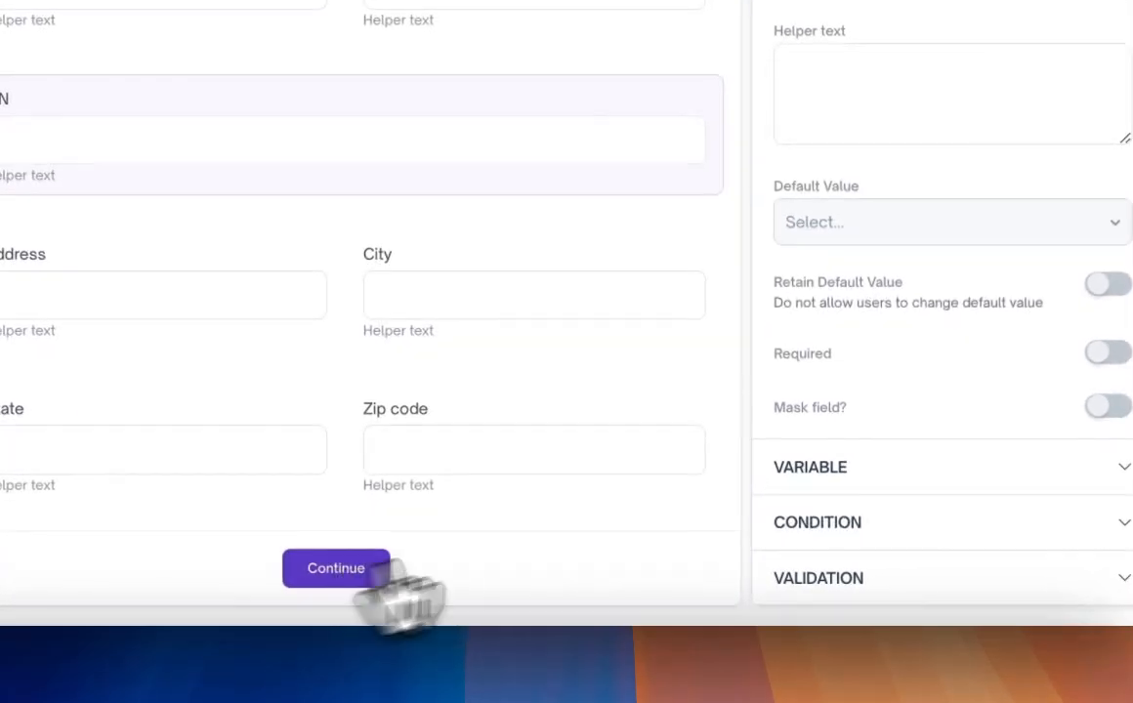
- Publish the page with the description Tenant Ver 1, setting the new version as the default
click(643, 598)
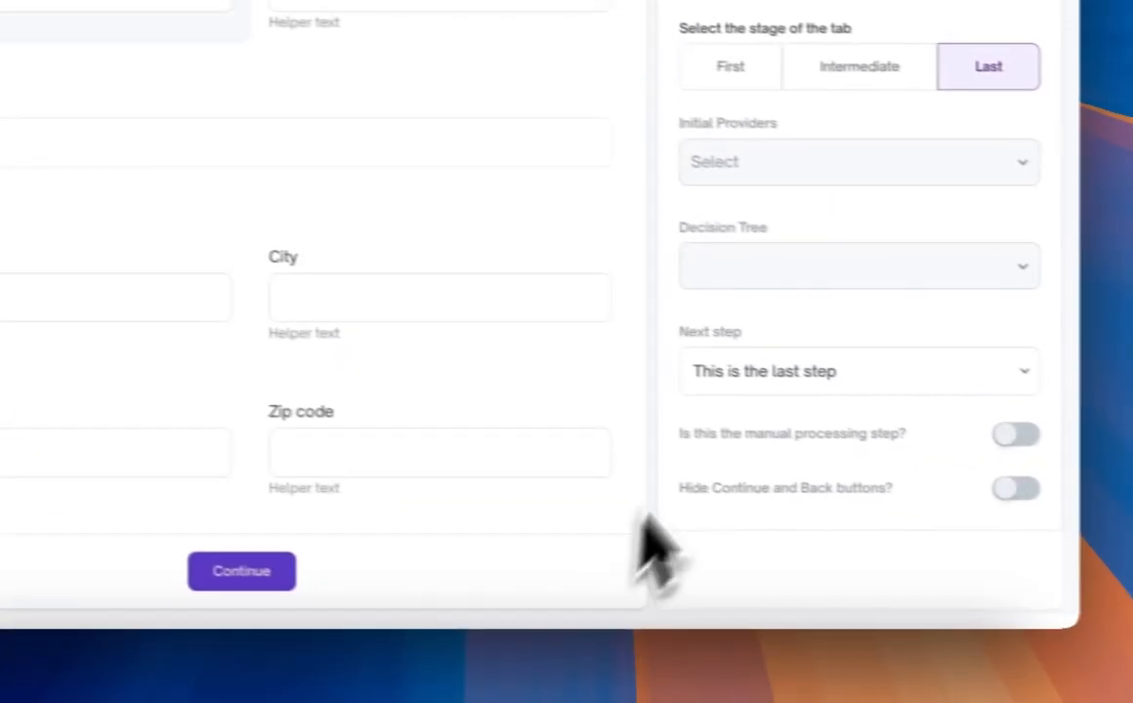
click(801, 266)
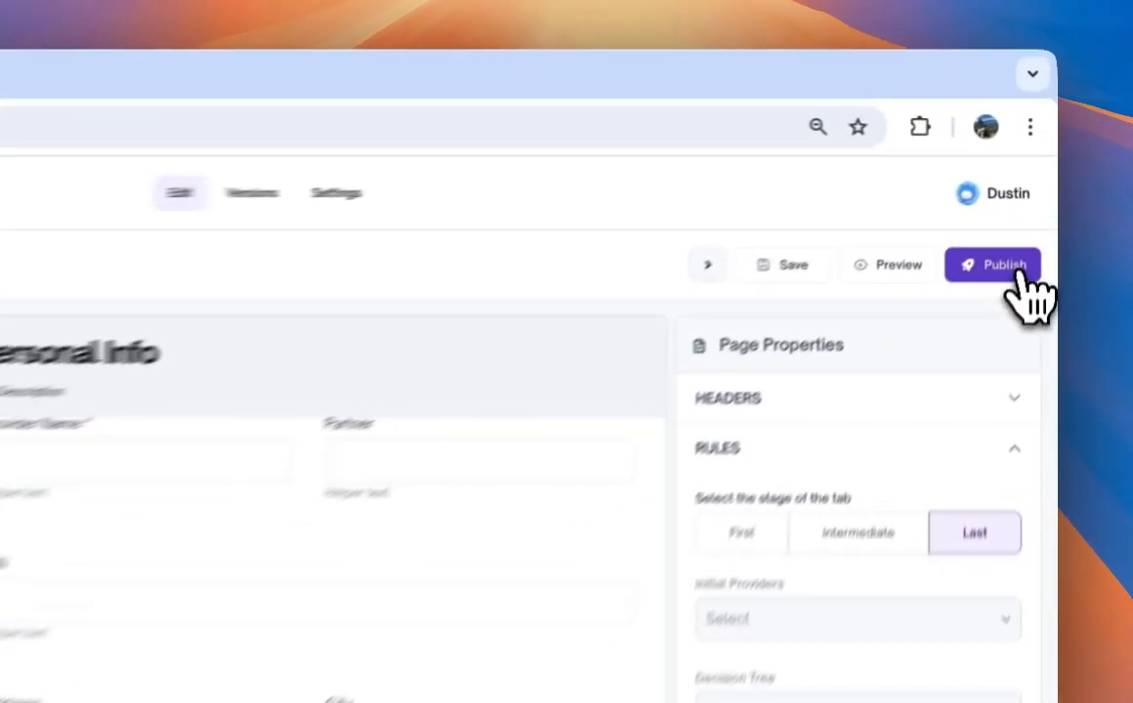
click(1023, 197)
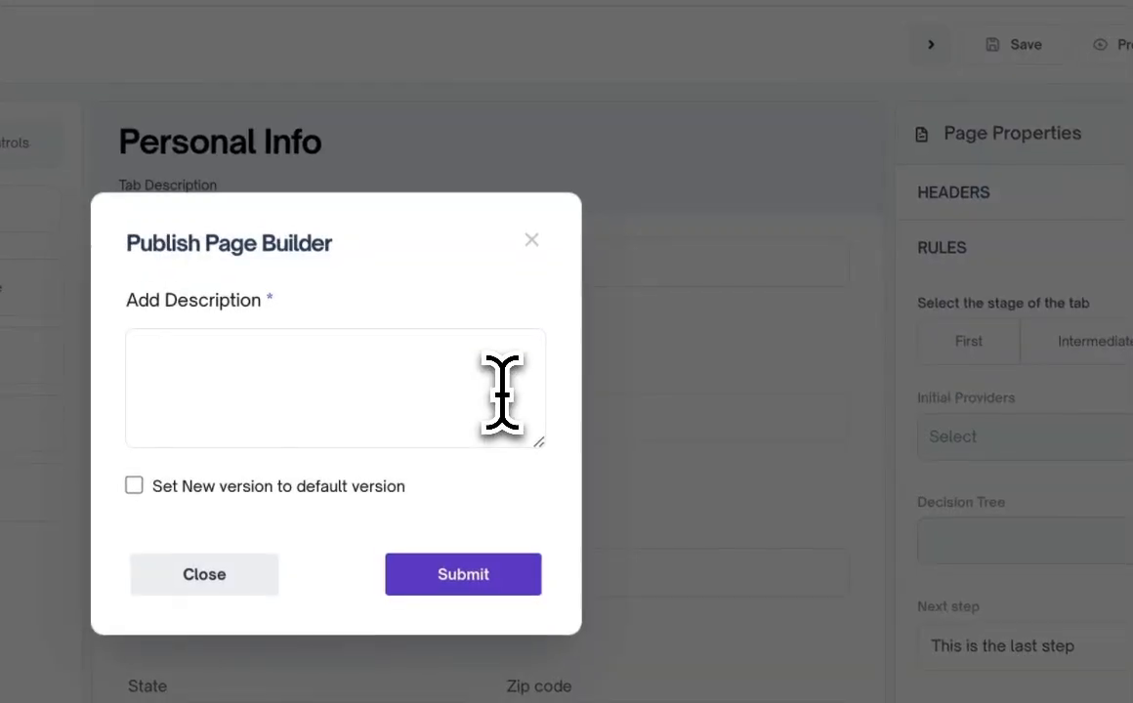
click(503, 393)
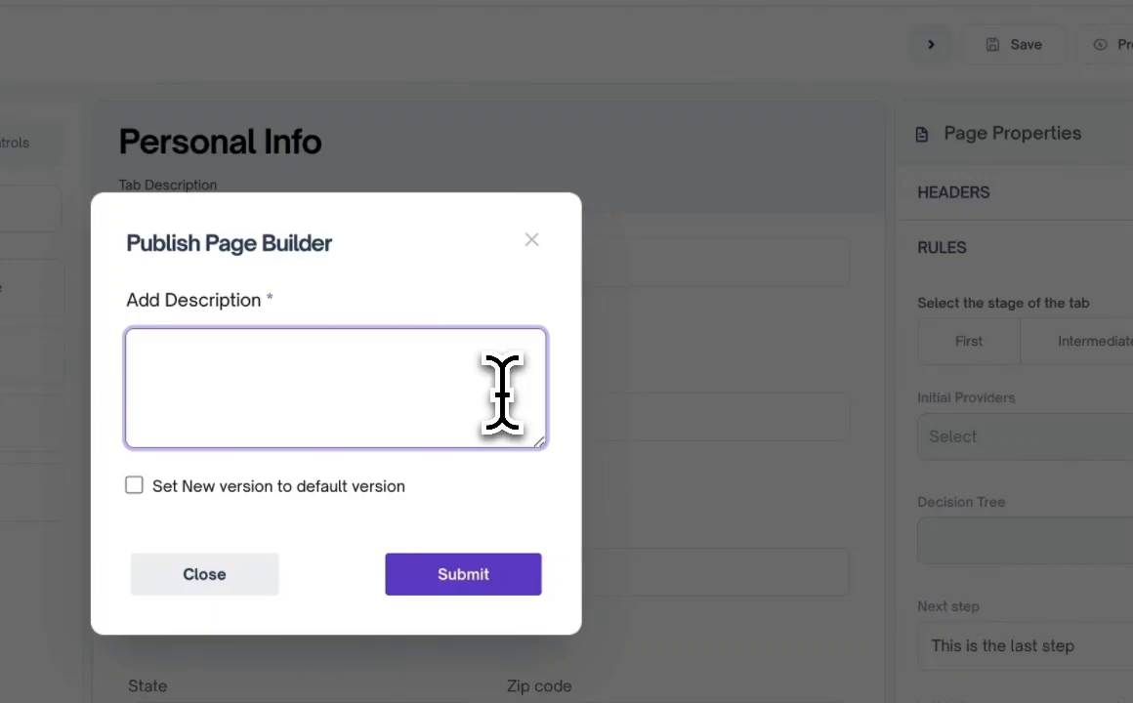
text(Te)
text(nan)
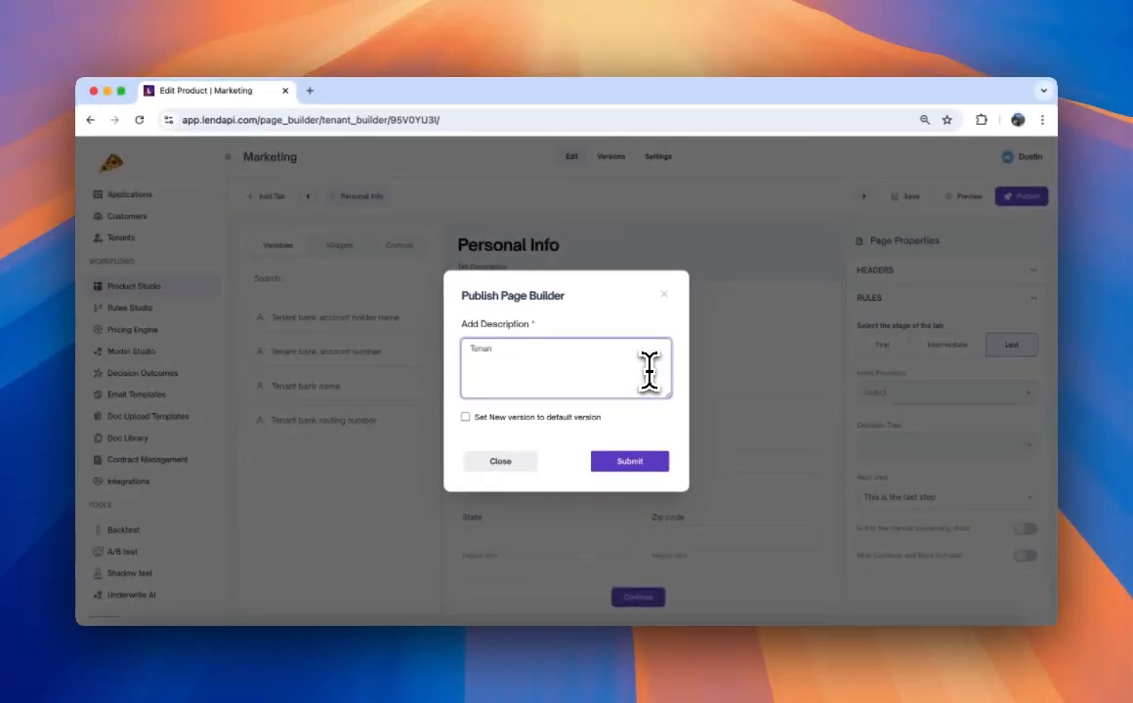
text(t Ver 1)
click(599, 418)
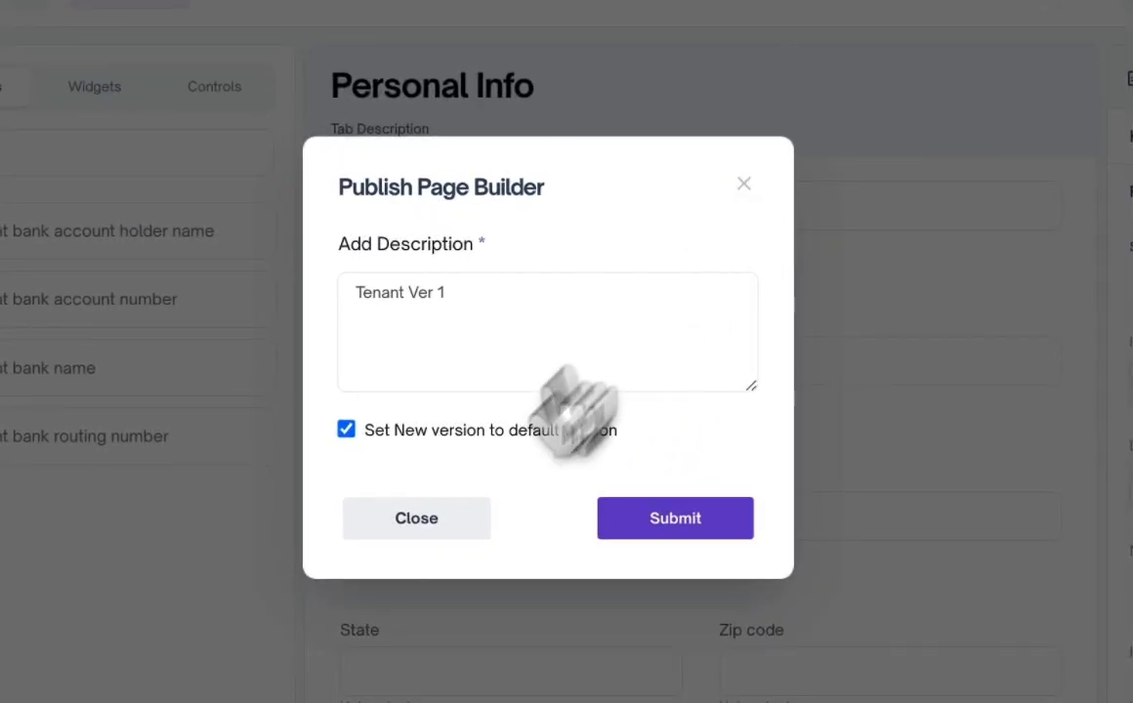
click(398, 531)
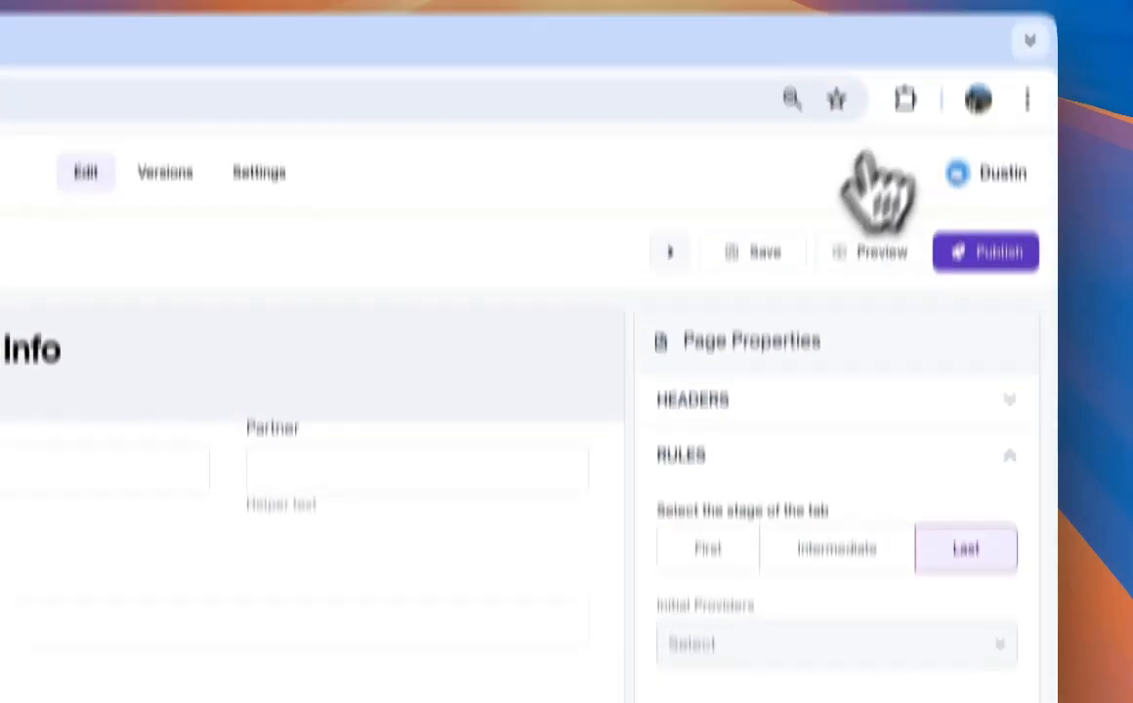
- Save the page and launch the Marketing product's start link to view the live form
click(765, 252)
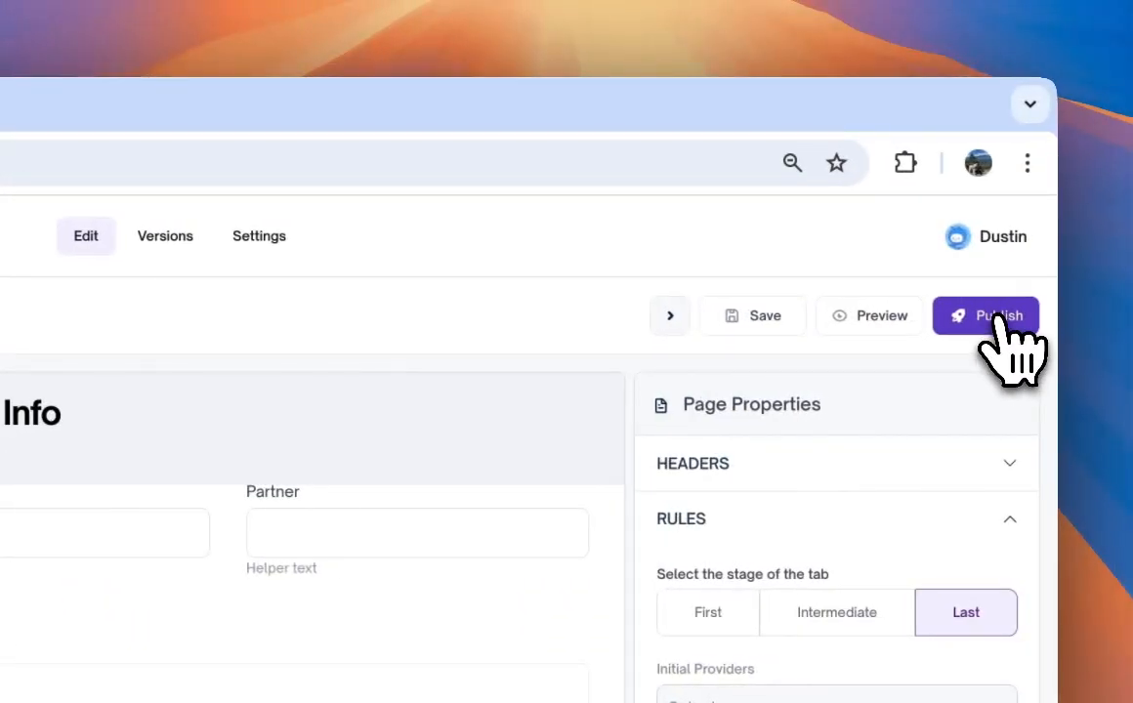
click(1001, 320)
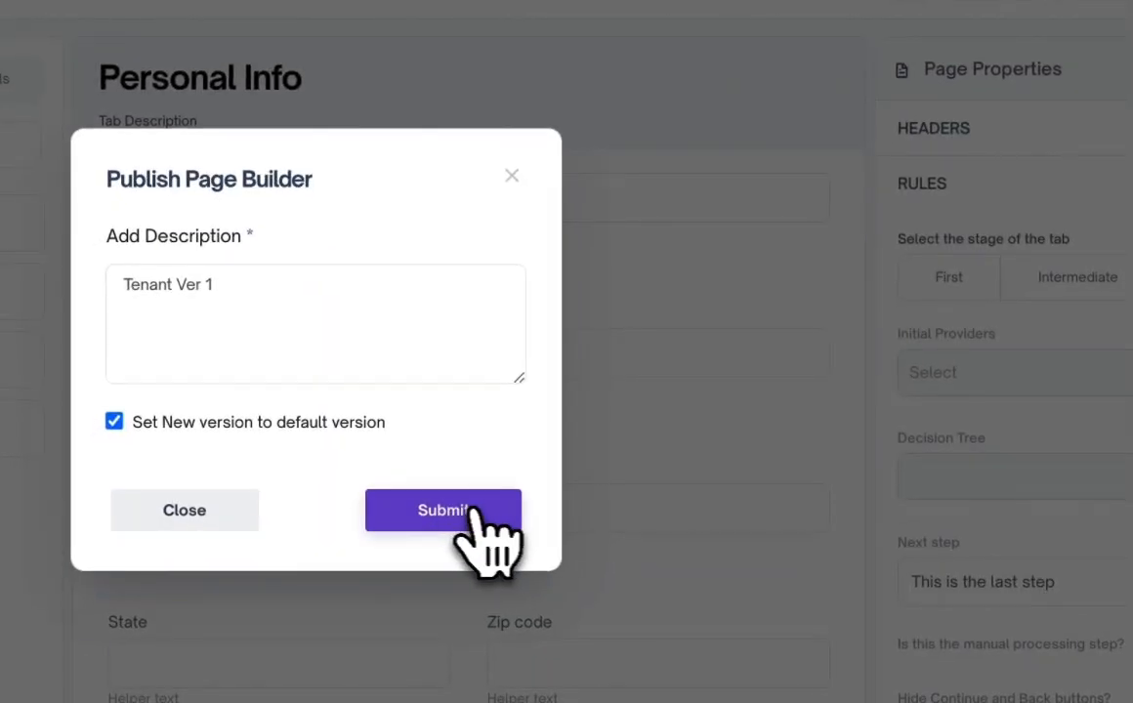
click(485, 528)
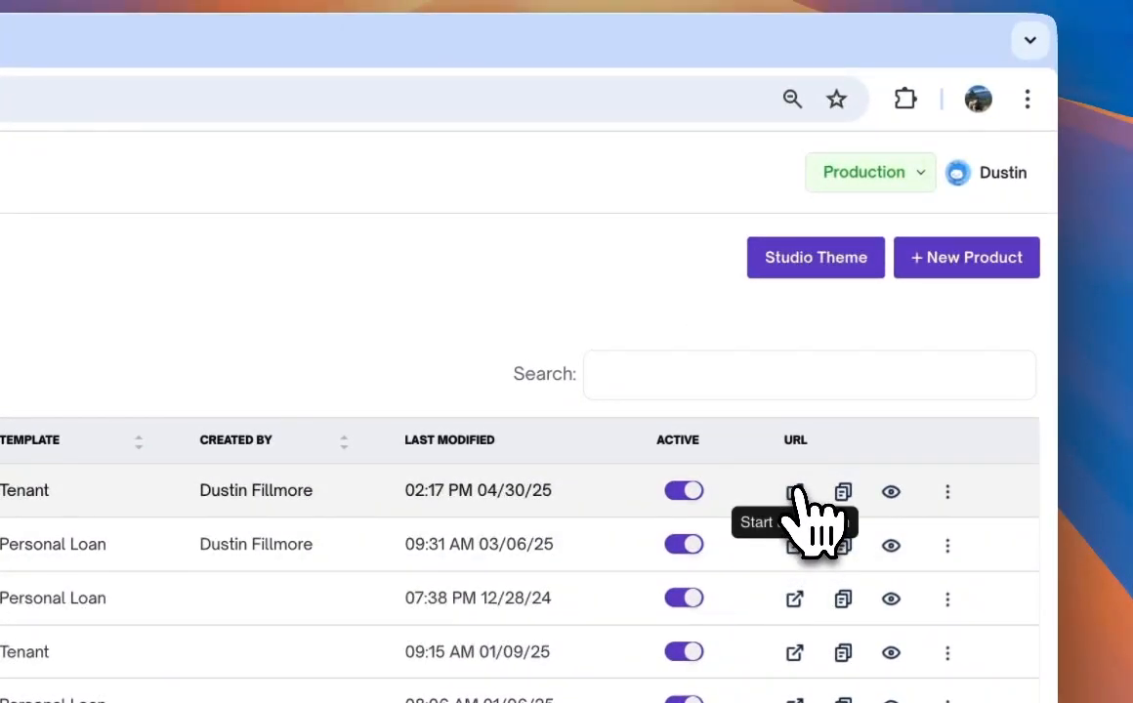
click(796, 492)
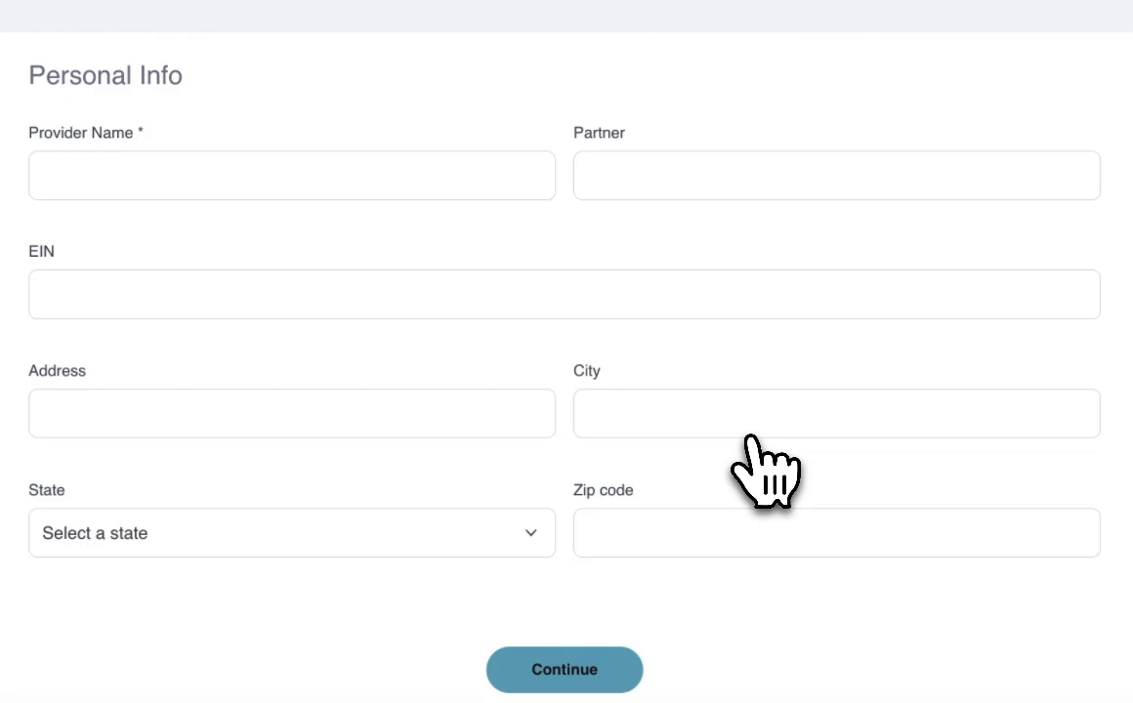